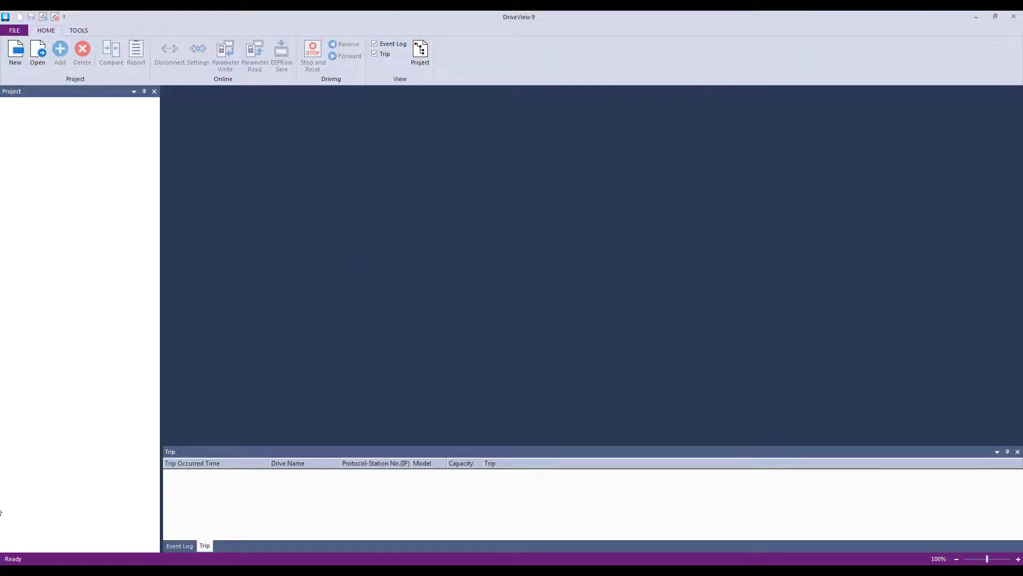
In Device Manager, give the USB Serial Port (COM8) a port speed of 19200 bits per second
key("super")
type("device manager")
key("Return")
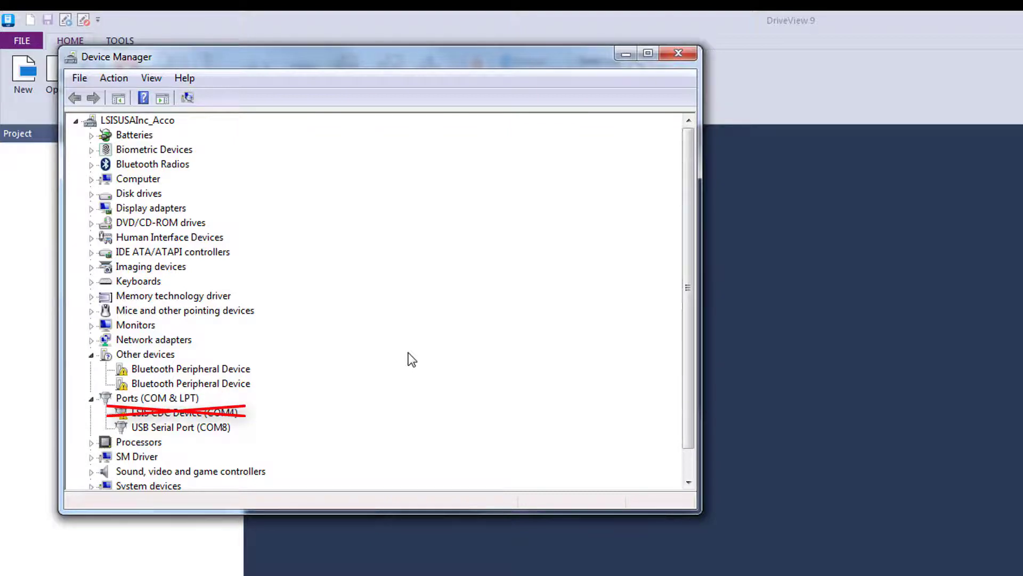
double_click(221, 428)
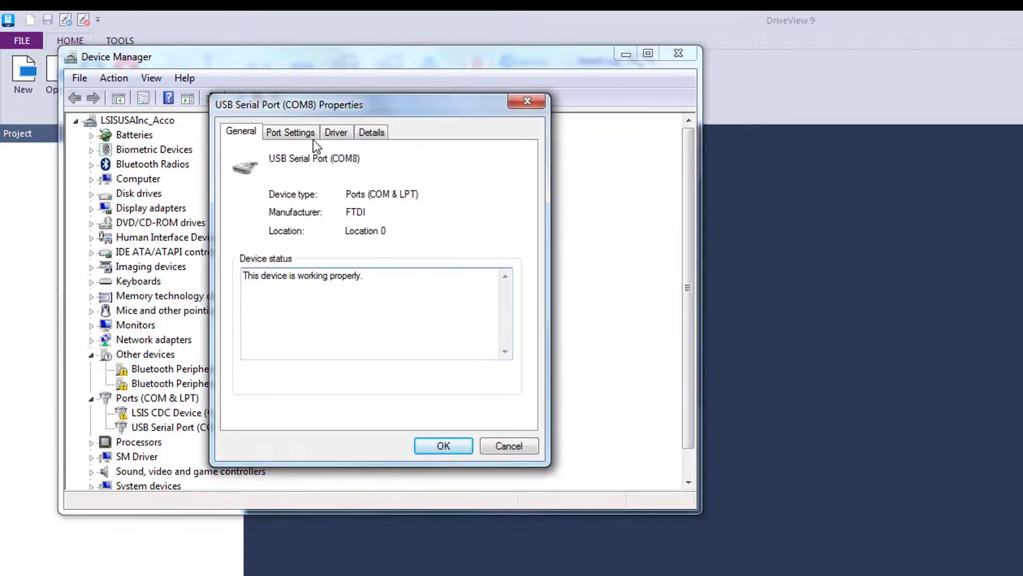
left_click(307, 137)
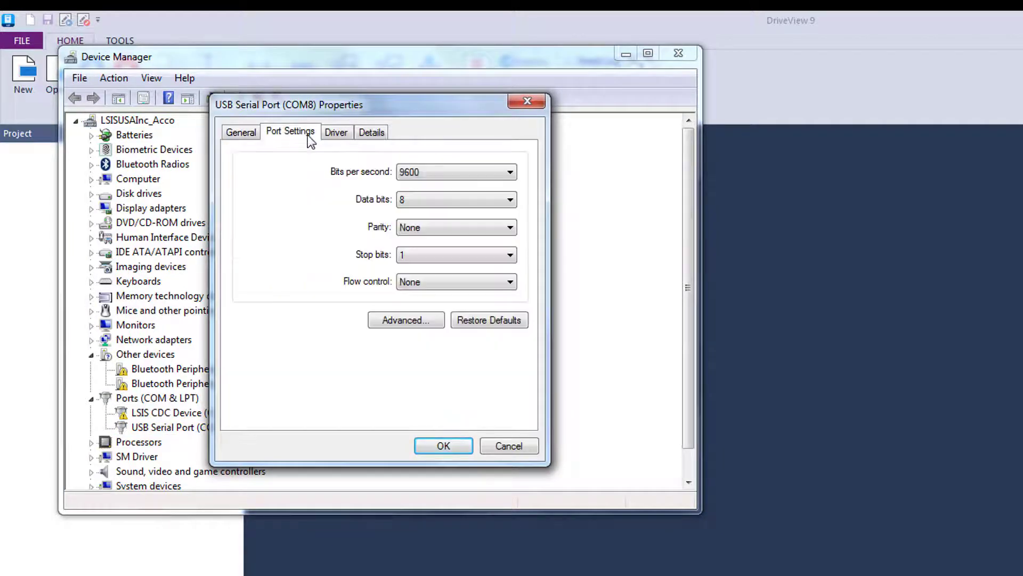
left_click(408, 173)
left_click(424, 284)
left_click(441, 446)
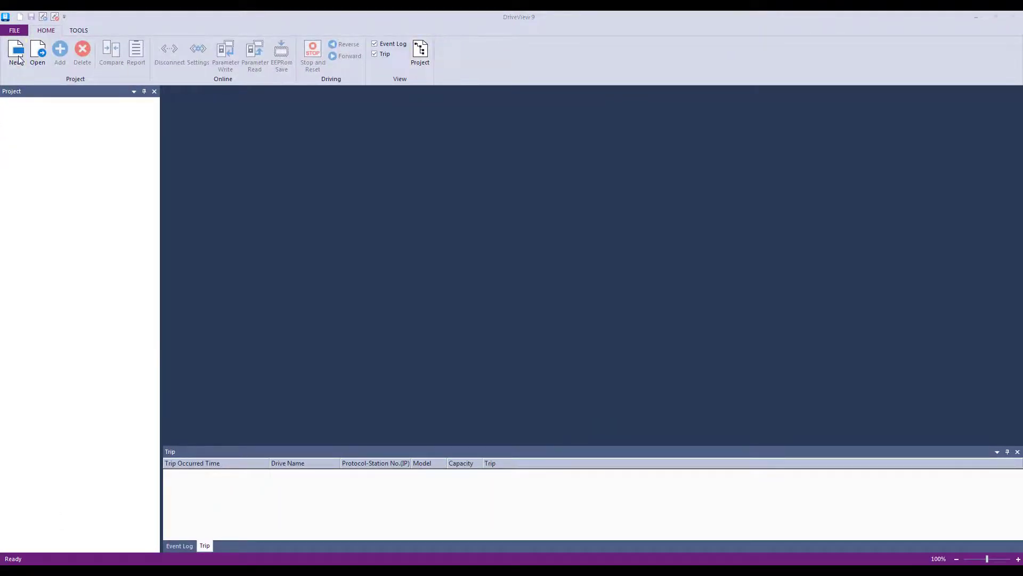
Create a new project whose NewDrive uses model S100 at version 1.60
left_click(18, 60)
left_click(461, 300)
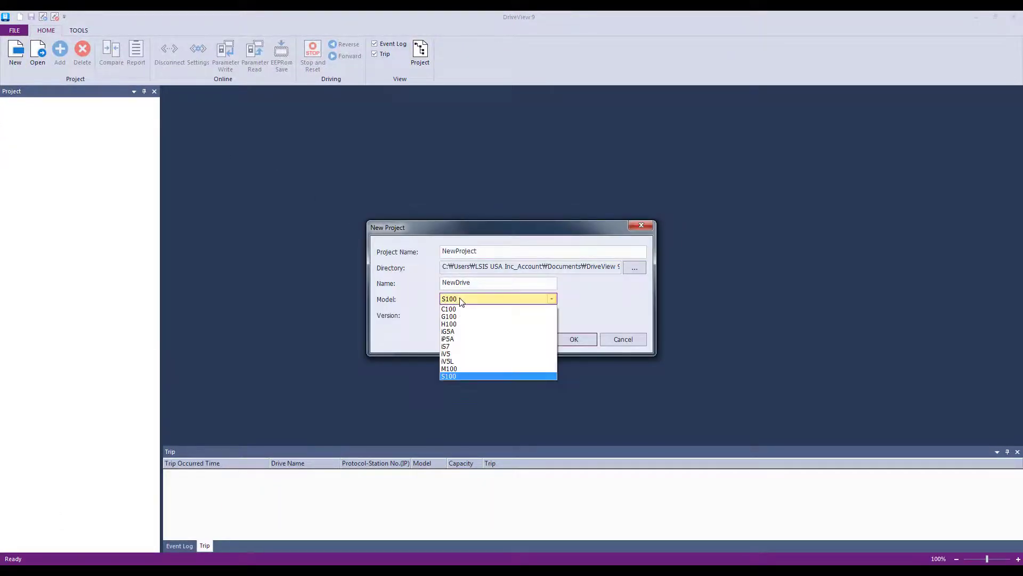
left_click(465, 316)
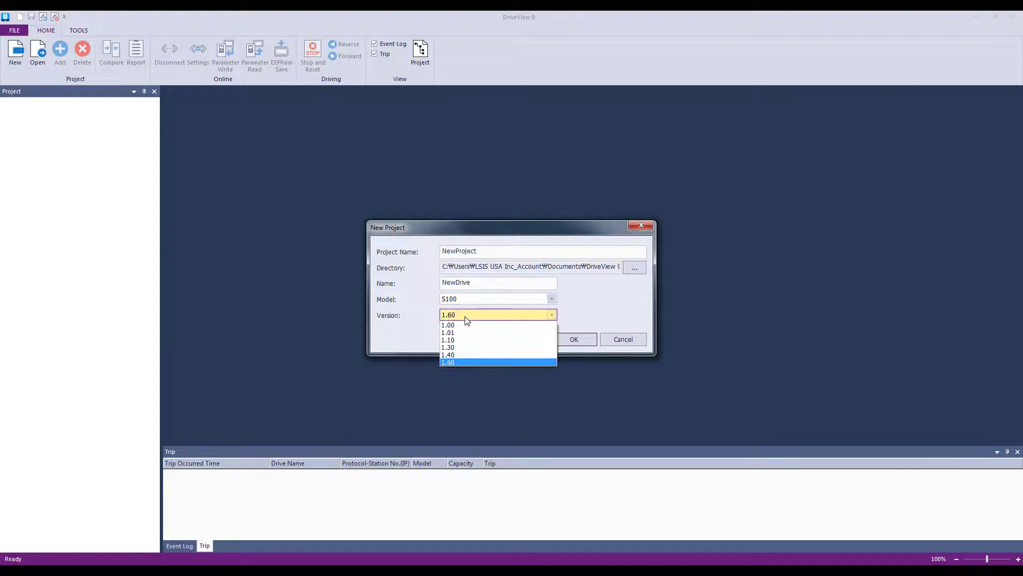
left_click(466, 319)
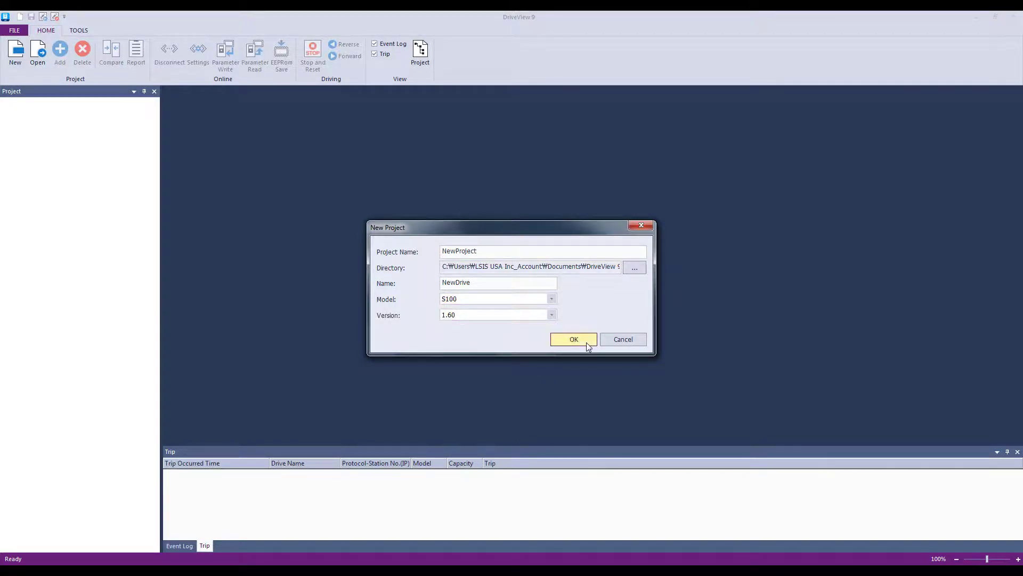
left_click(587, 342)
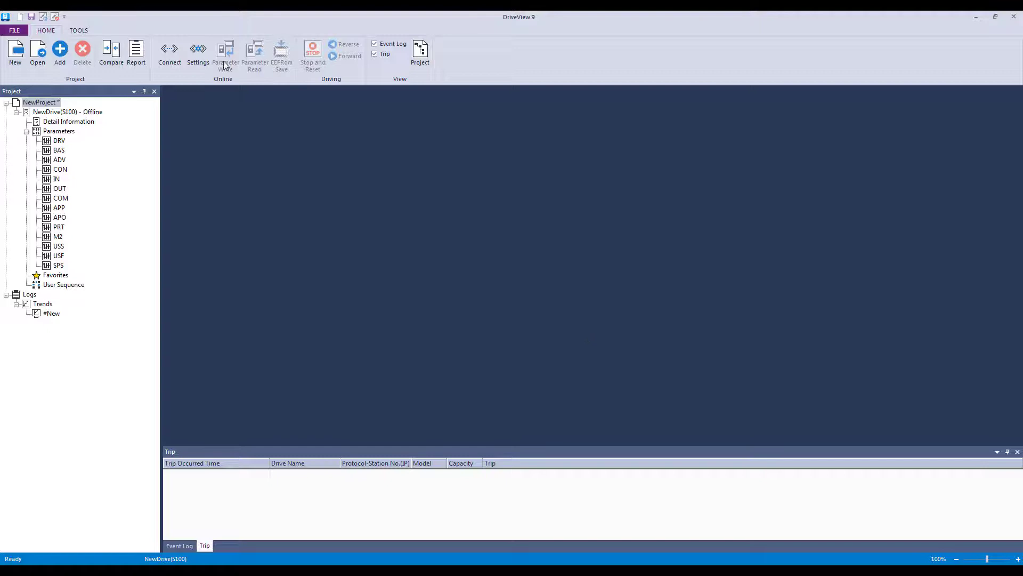
Select the Modbus-RTU connection and keep COM8 at baud rate 19200
left_click(197, 51)
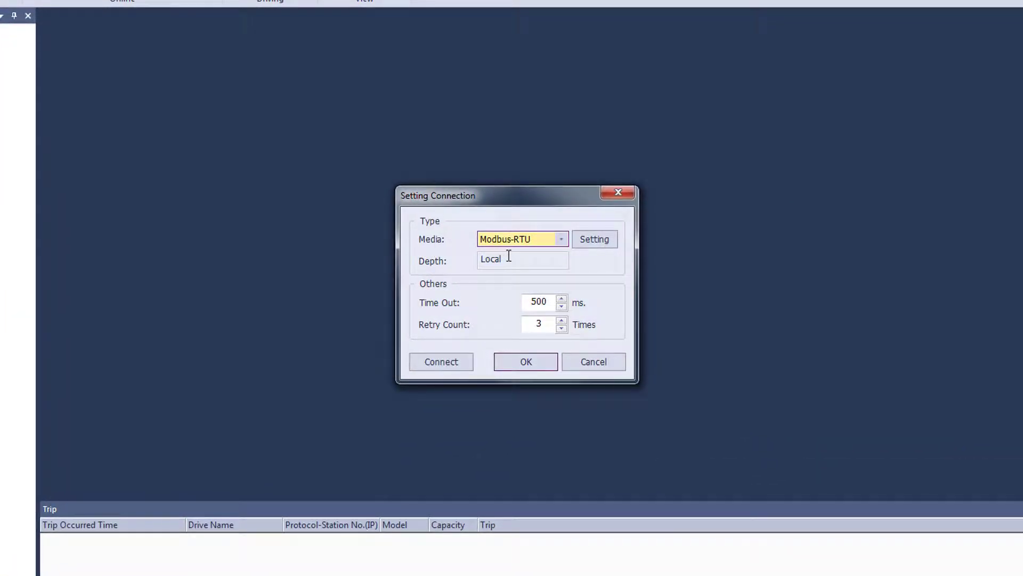
left_click(591, 242)
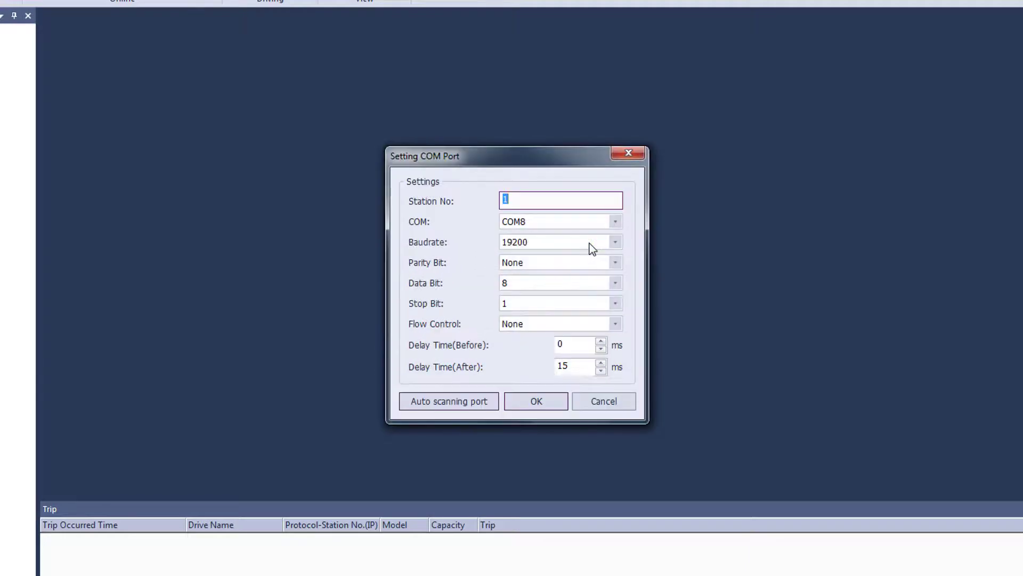
left_click(591, 247)
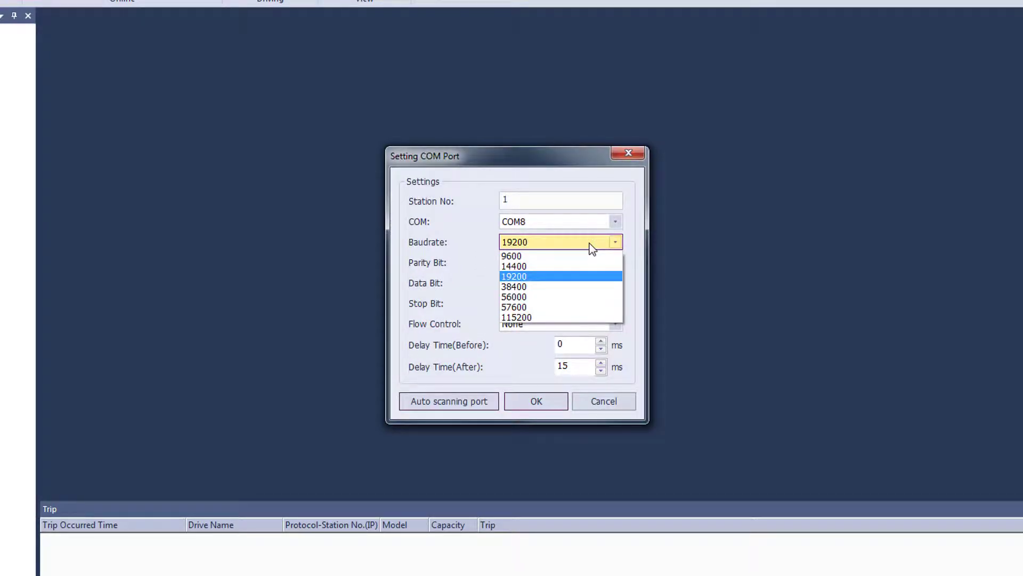
left_click(591, 248)
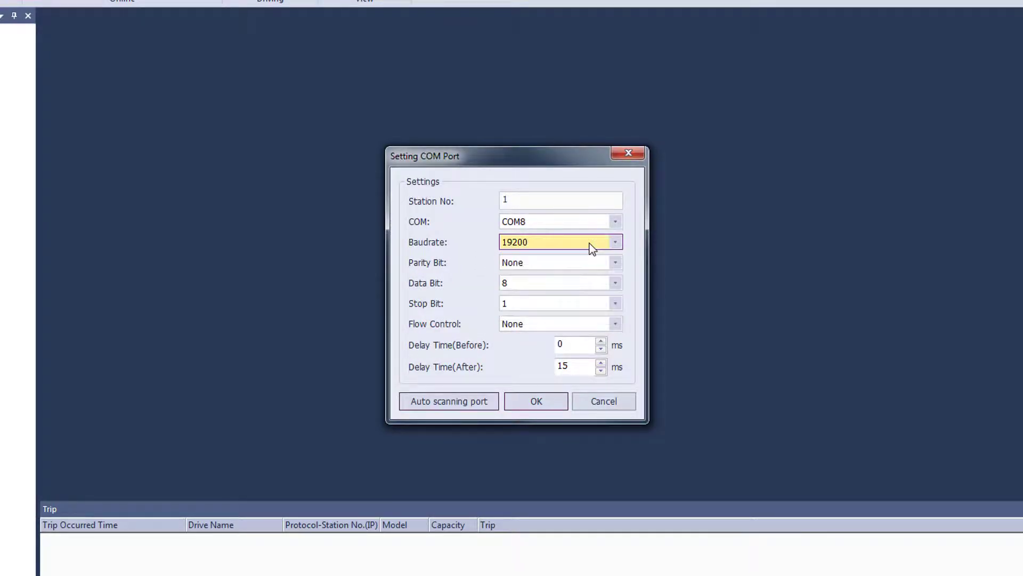
Run the automatic port scan, which reports COM8 as OK
left_click(455, 402)
left_click(532, 322)
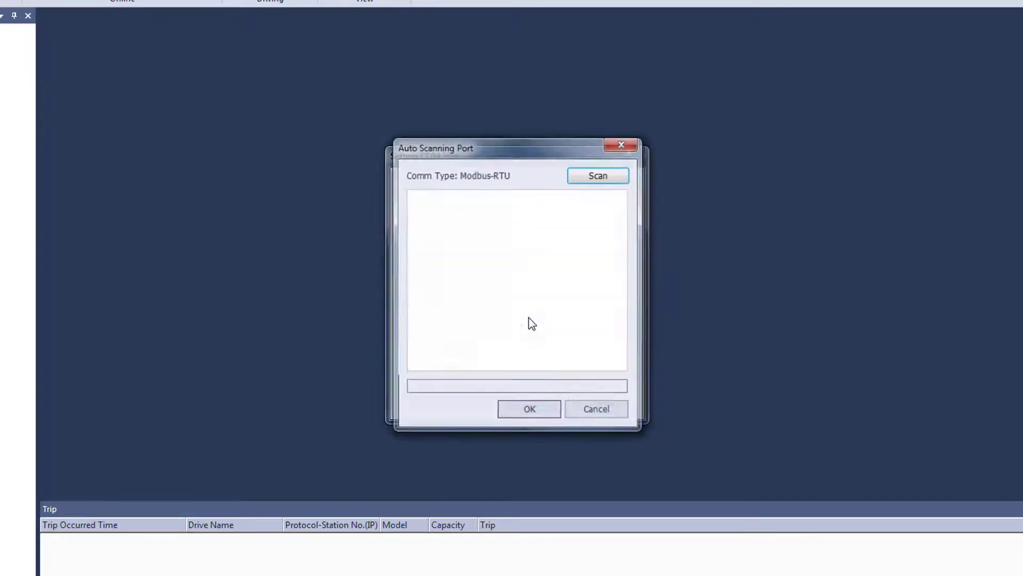
left_click(598, 170)
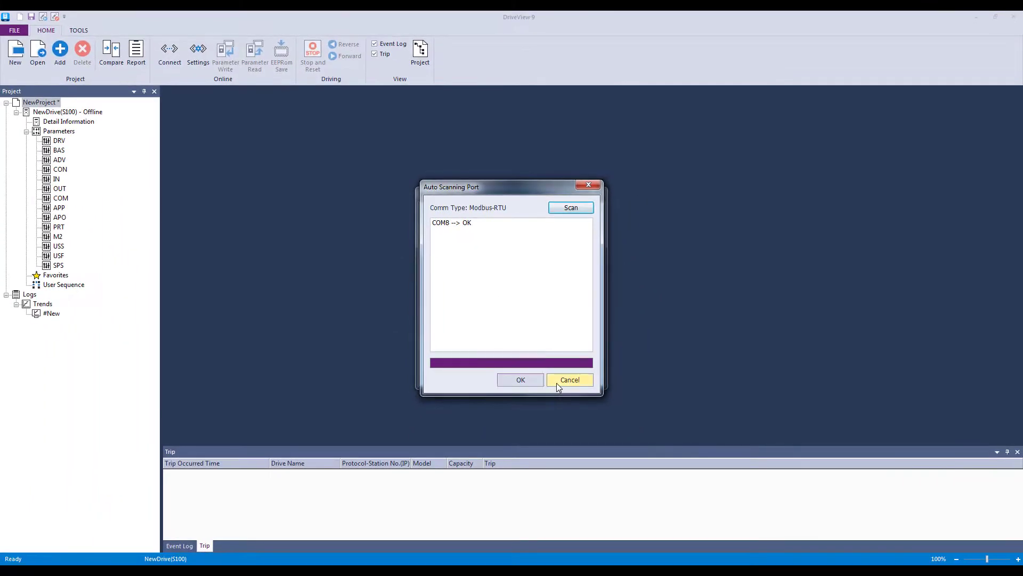
Close the scan results, accept the COM8 settings and connect the S100 drive online
left_click(560, 385)
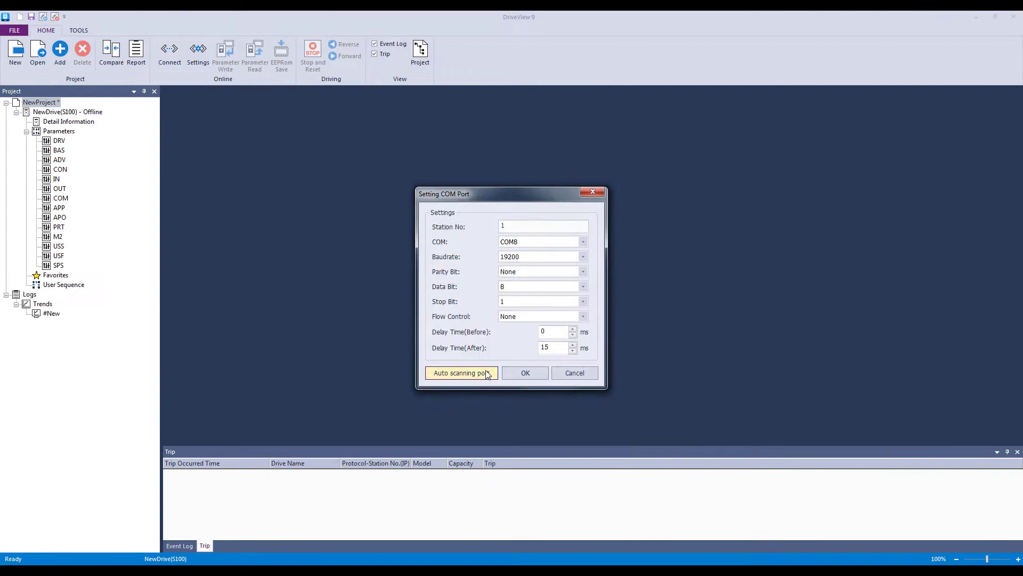
left_click(515, 377)
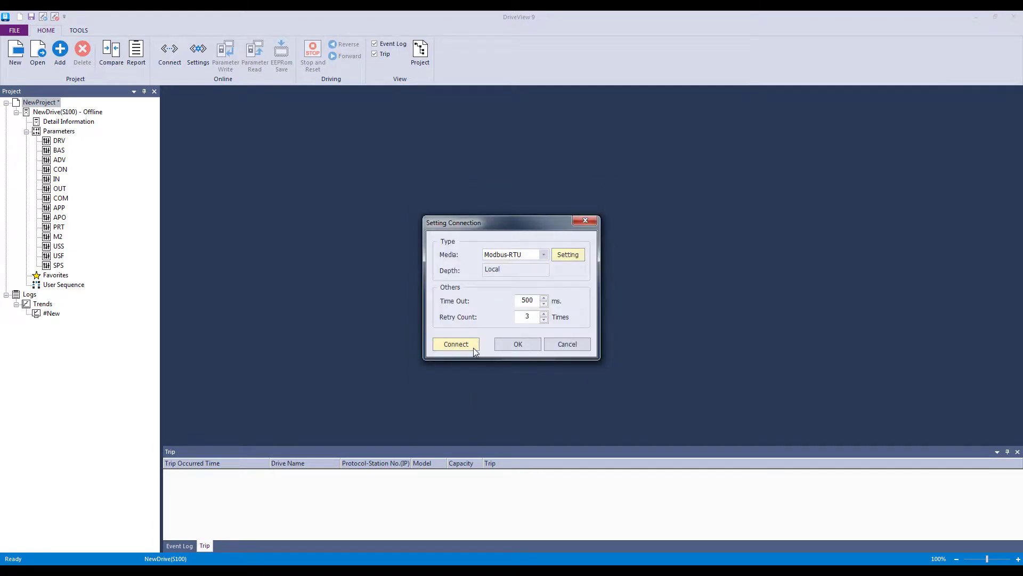
left_click(473, 348)
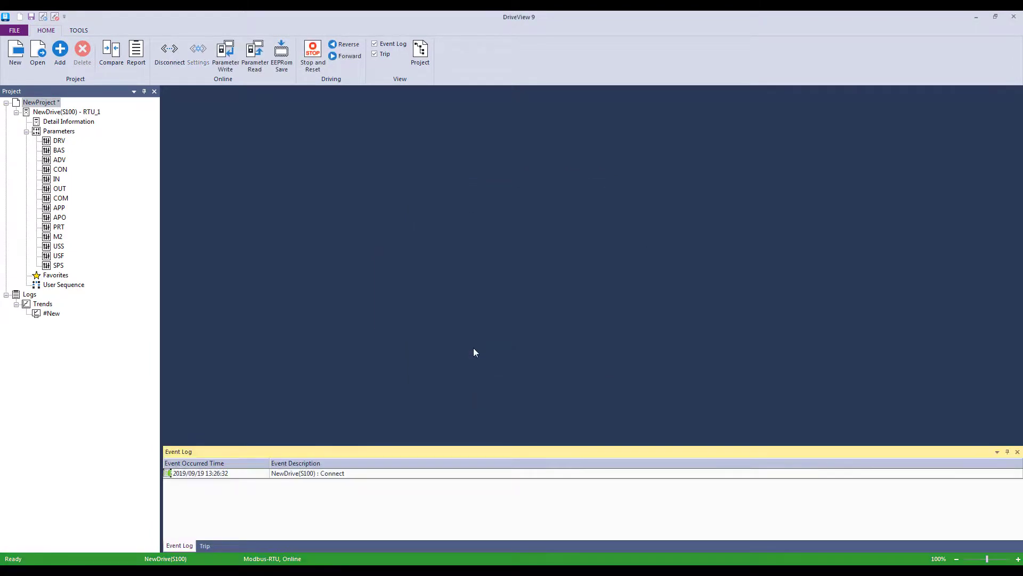